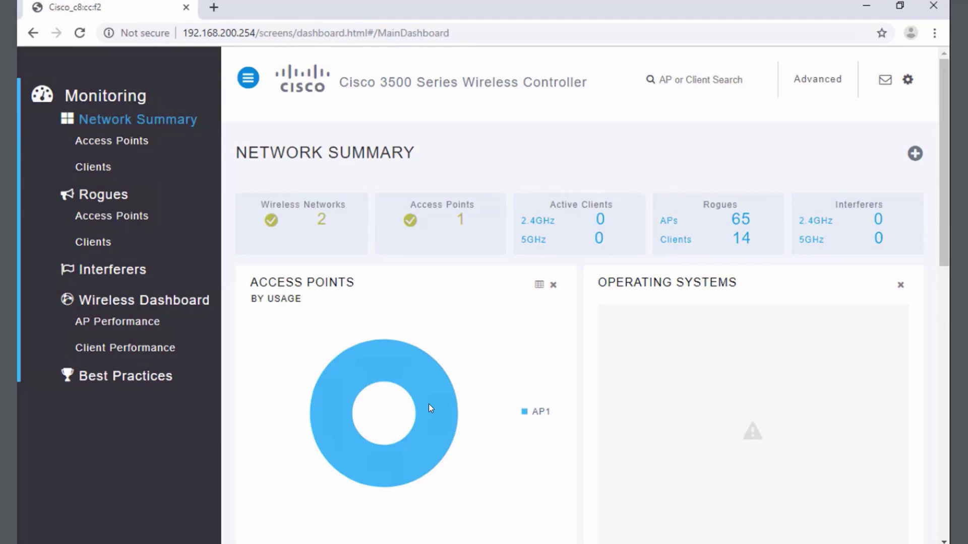
# Go from the dashboard to the Controller Interfaces list via the Advanced view
pyautogui.click(815, 81)
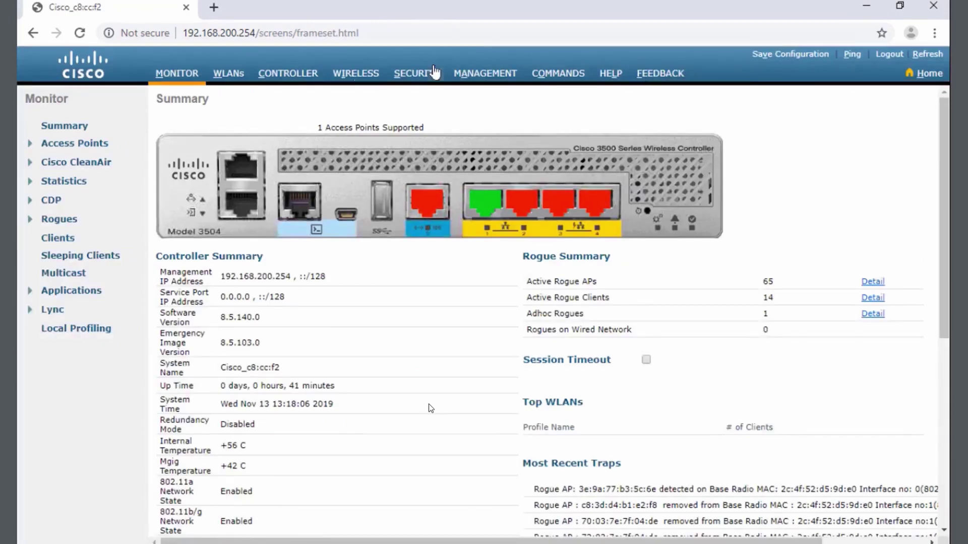
pyautogui.click(282, 75)
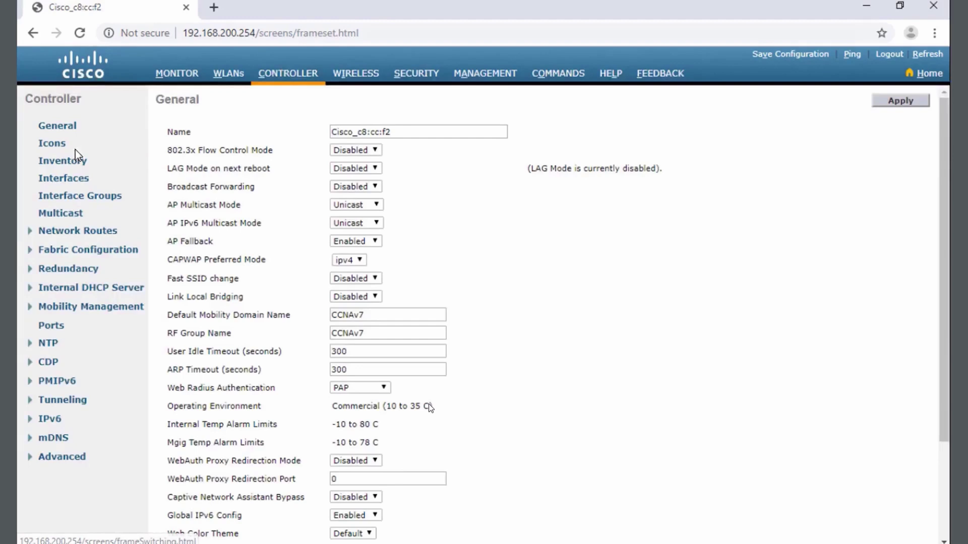
pyautogui.click(64, 179)
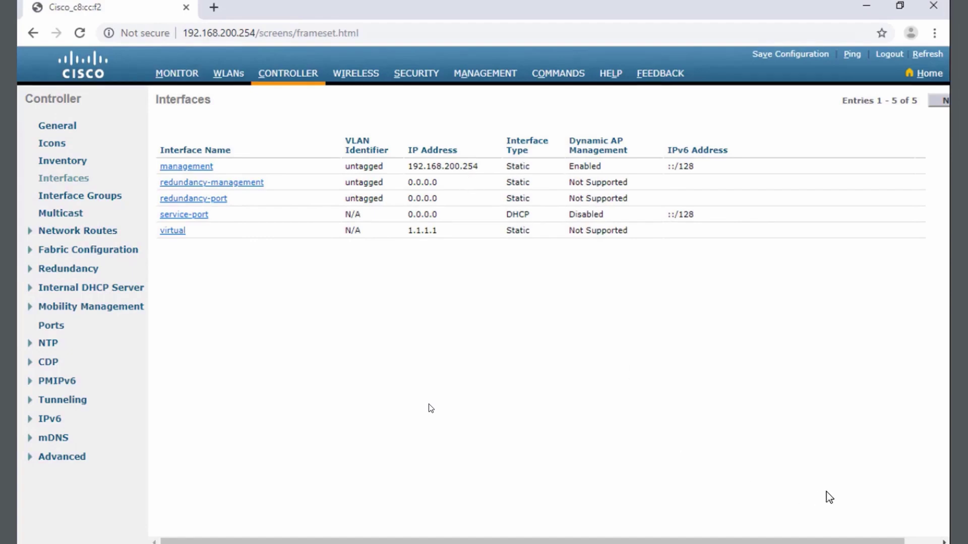
# Start a new interface named VLAN5_UserData and move to its VLAN Id field
pyautogui.hscroll(2, 431, 409)
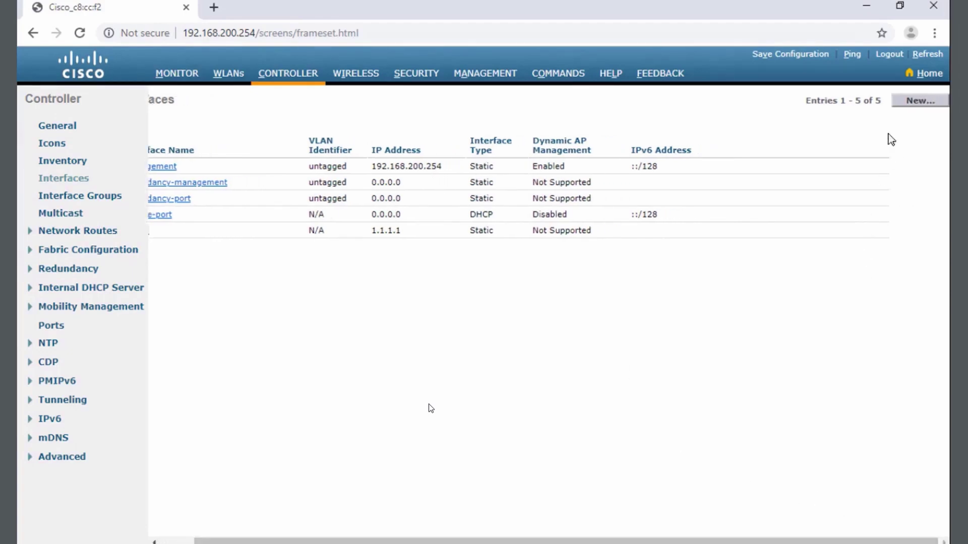
pyautogui.click(920, 102)
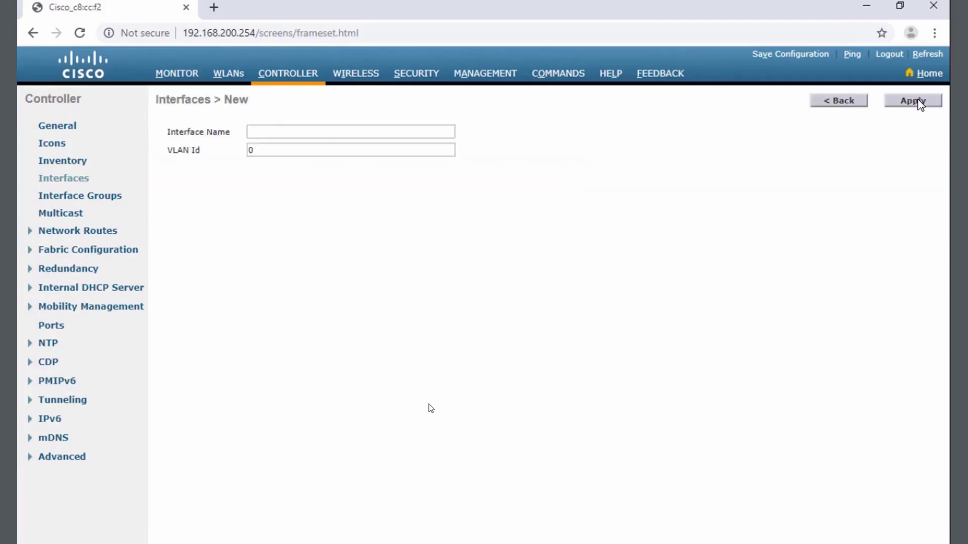
pyautogui.click(304, 132)
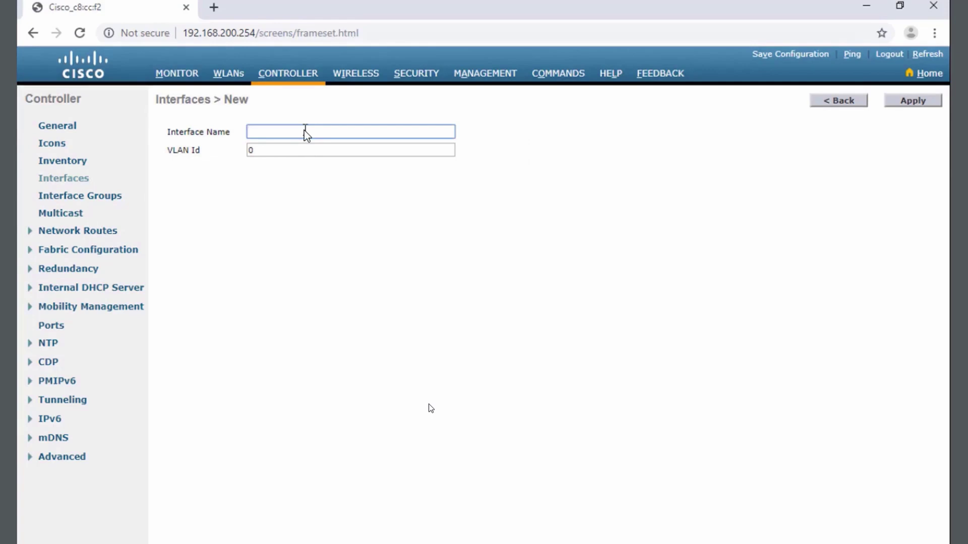
pyautogui.write('VLAN5_UserData')
pyautogui.press('Tab')
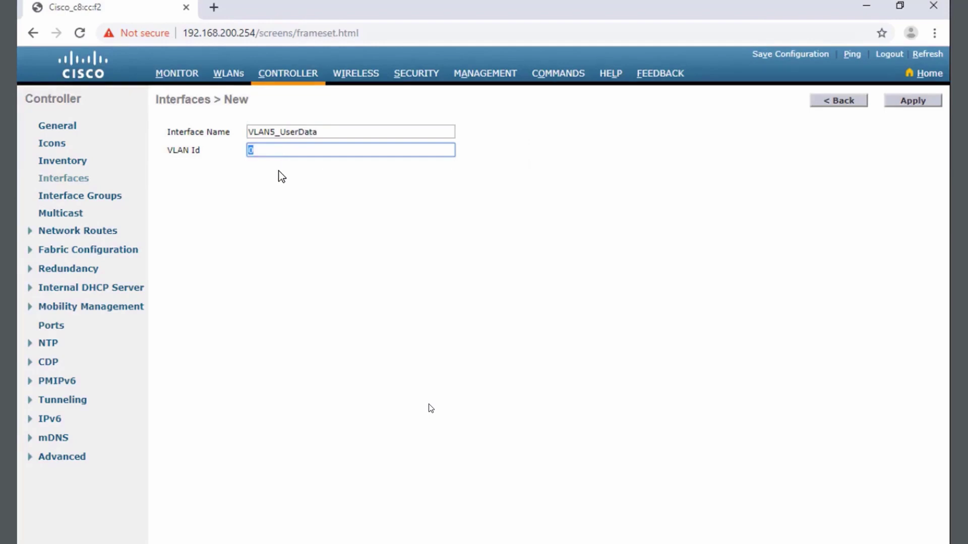
# Create the interface with VLAN Id 5 and set its port number to 1
pyautogui.write('5')
pyautogui.click(917, 102)
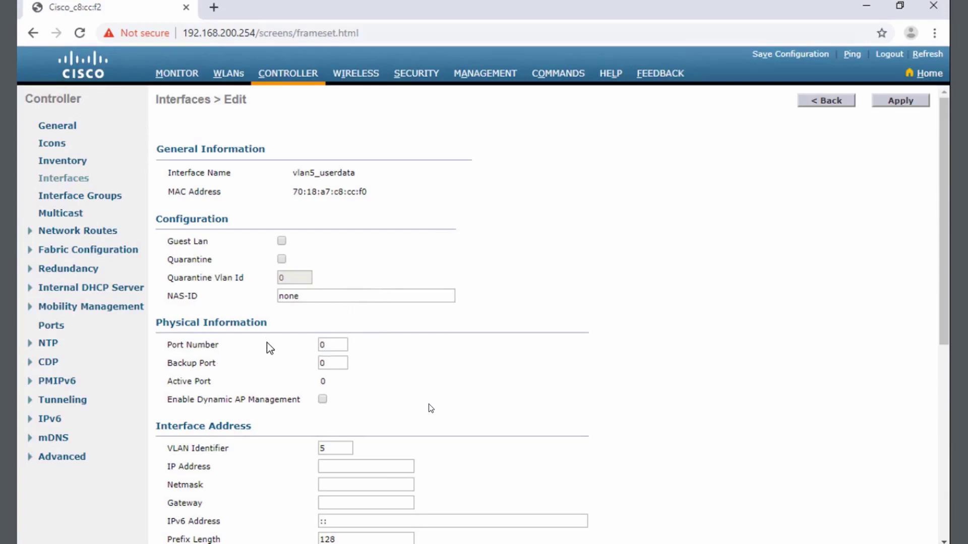
pyautogui.doubleClick(317, 344)
pyautogui.write('1')
pyautogui.click(422, 370)
pyautogui.moveTo(944, 335); pyautogui.dragTo(931, 449)
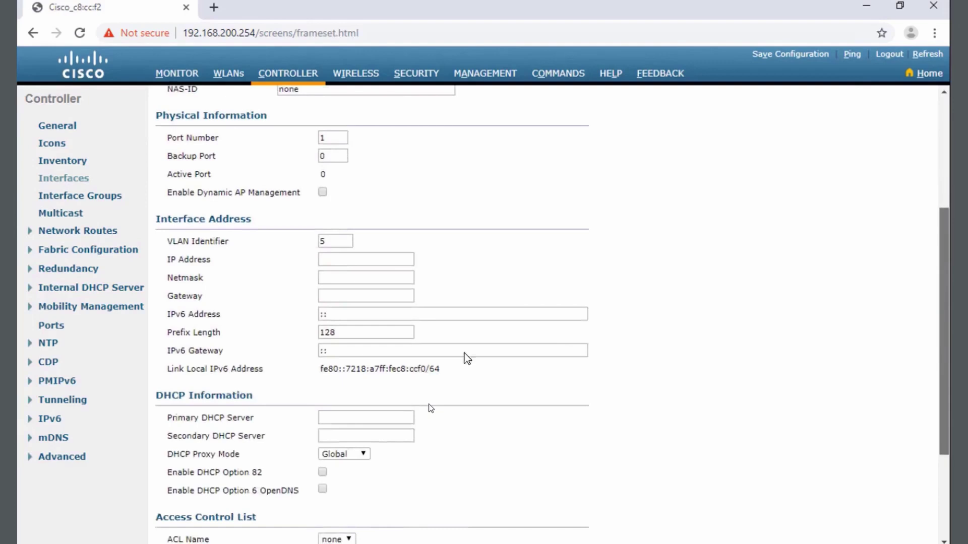
# Enter IP address 192.168.5.254, netmask 255.255.255.0 and gateway 192.168.5.1
pyautogui.click(362, 259)
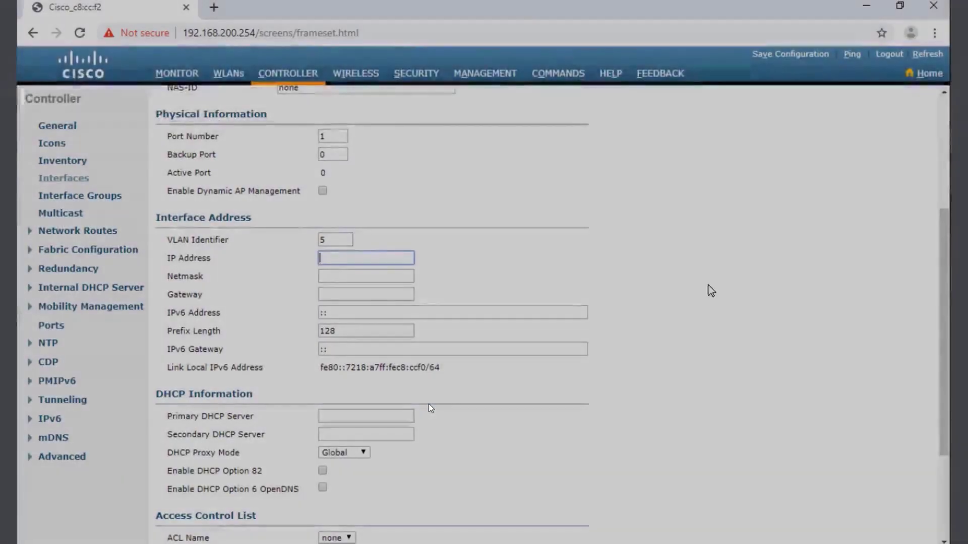
pyautogui.write('1')
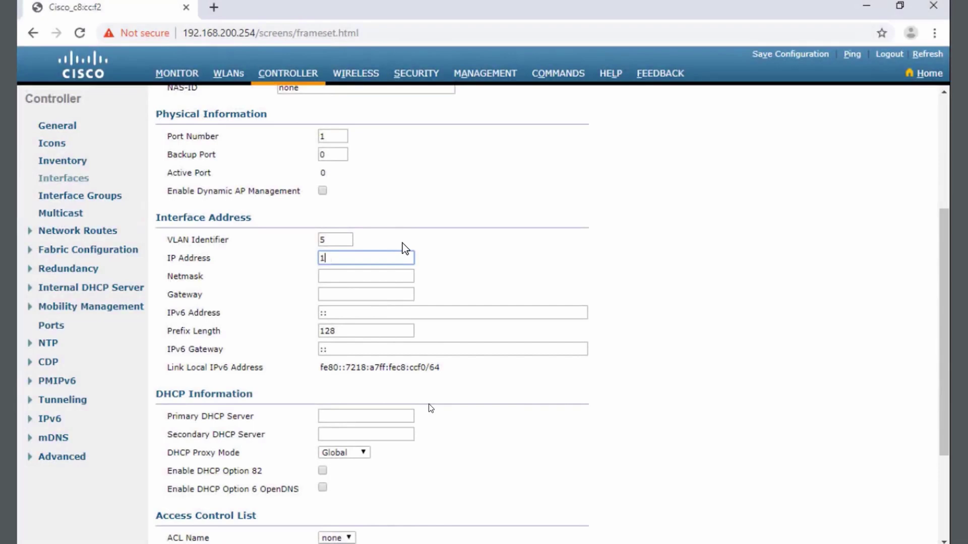
pyautogui.write('92.168.5.254')
pyautogui.press('Tab')
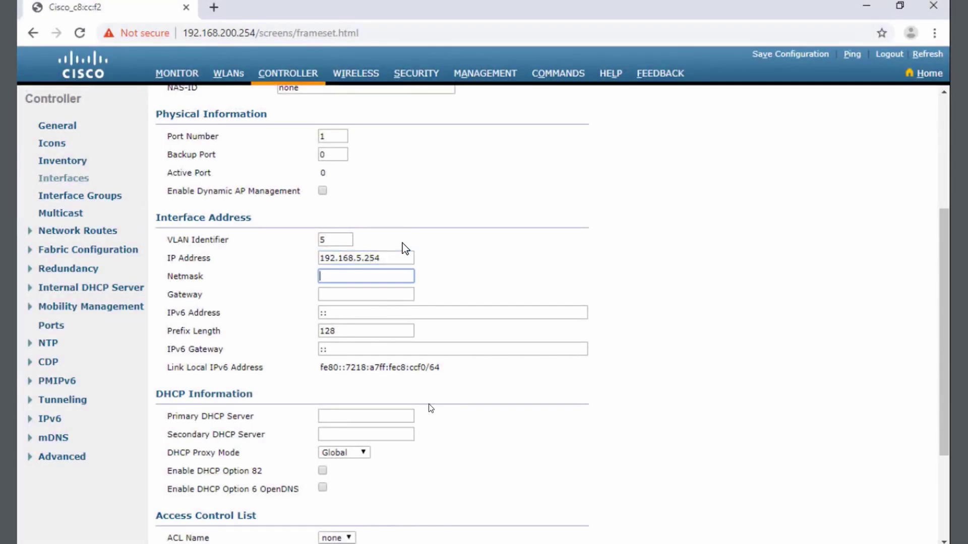
pyautogui.write('255.255.255.0')
pyautogui.press('Tab')
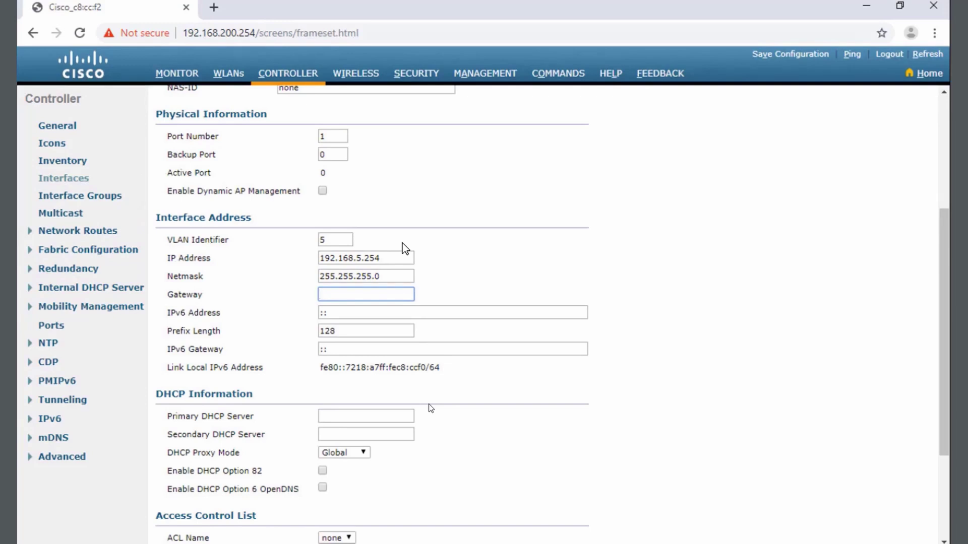
pyautogui.write('192.168.5.1')
# Set the interface's Primary DHCP Server to 192.168.5.1
pyautogui.click(509, 413)
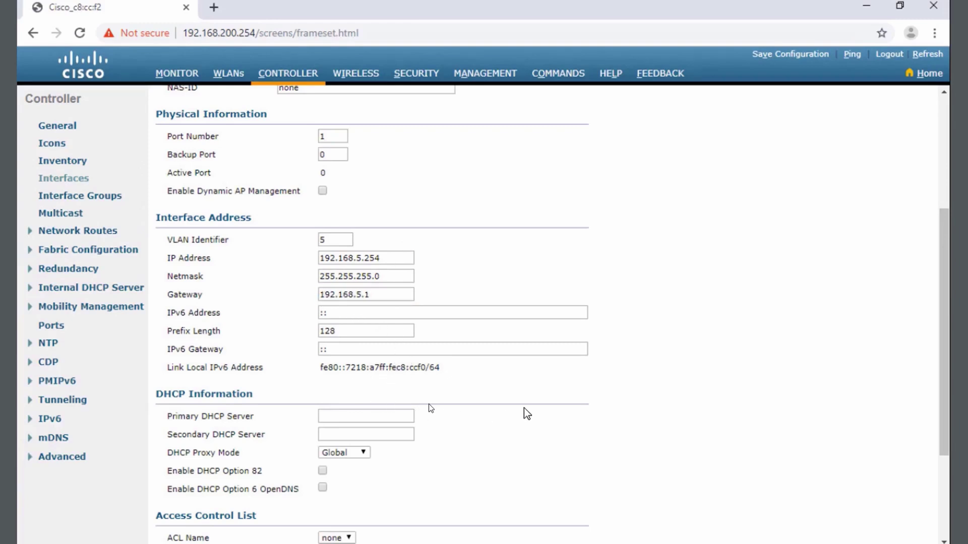
pyautogui.scroll(-1, 364, 373)
pyautogui.click(372, 343)
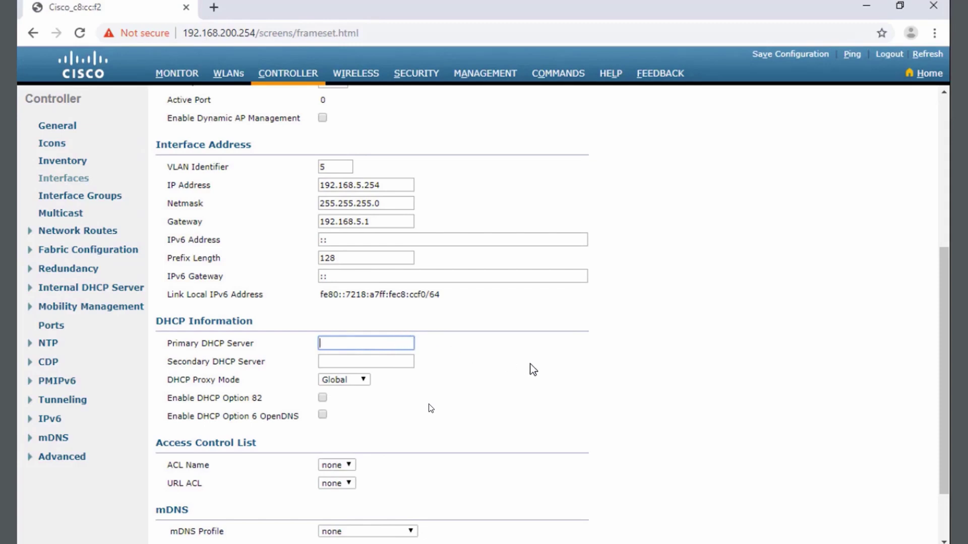
pyautogui.write('192.168.5.1')
pyautogui.click(811, 417)
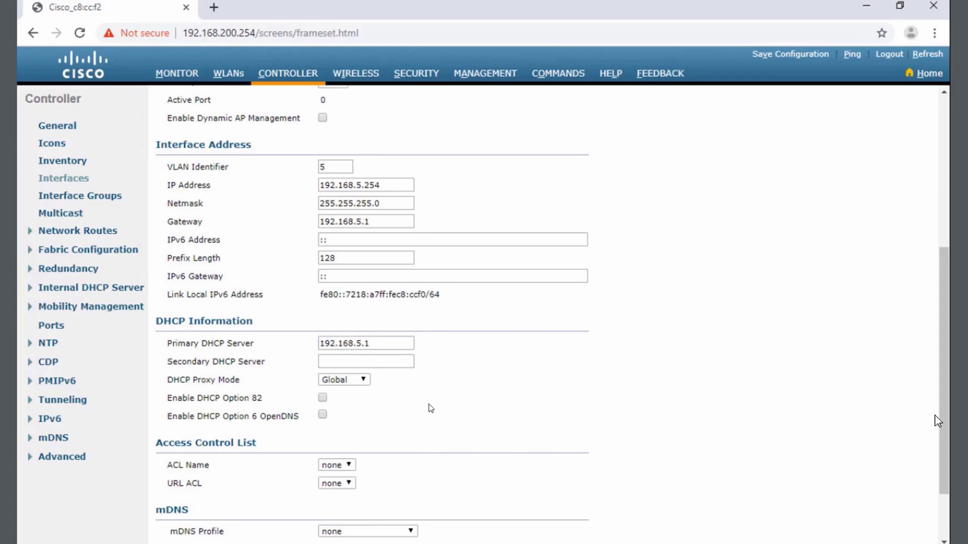
pyautogui.moveTo(938, 421); pyautogui.dragTo(935, 481)
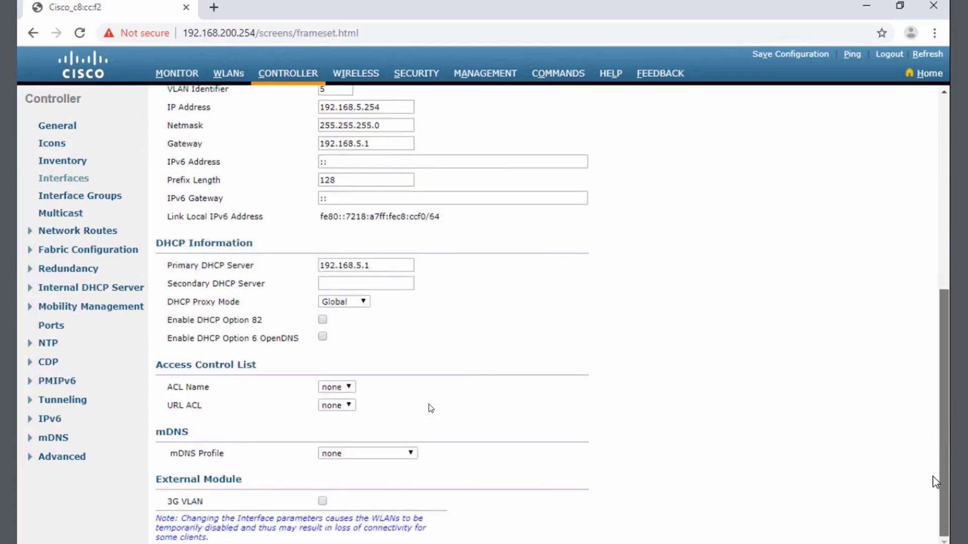
pyautogui.scroll(7, 918, 341)
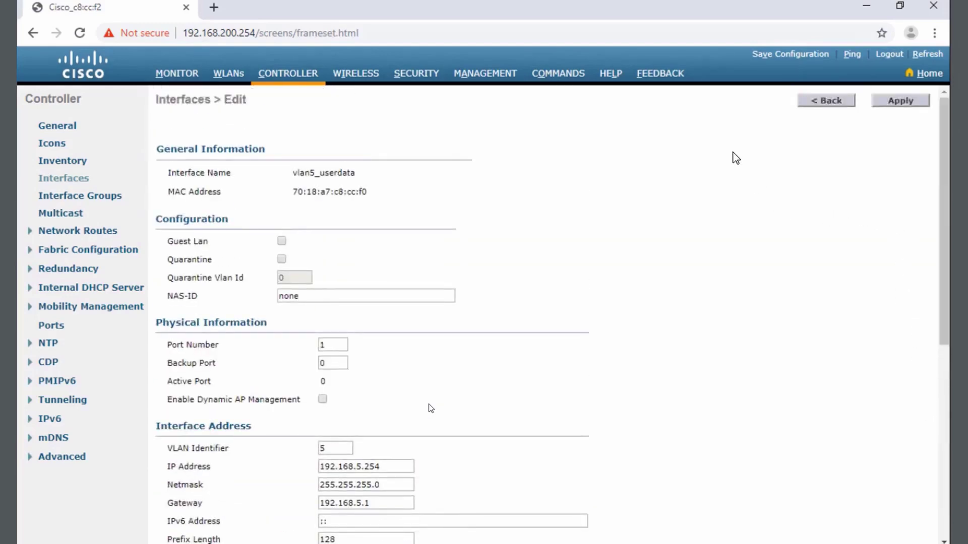
# Apply the vlan5_userdata settings, accept the warning, and return to the Interfaces list
pyautogui.click(900, 100)
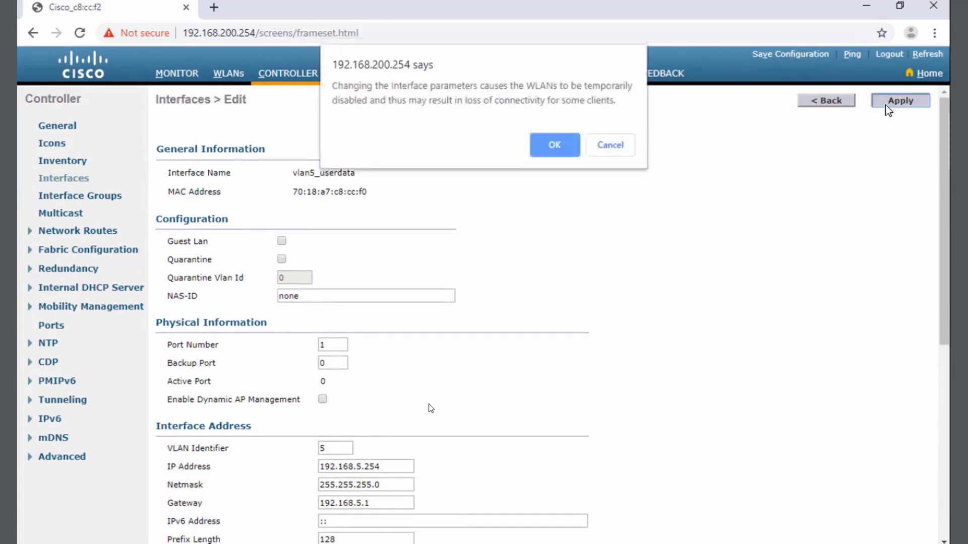
pyautogui.click(555, 147)
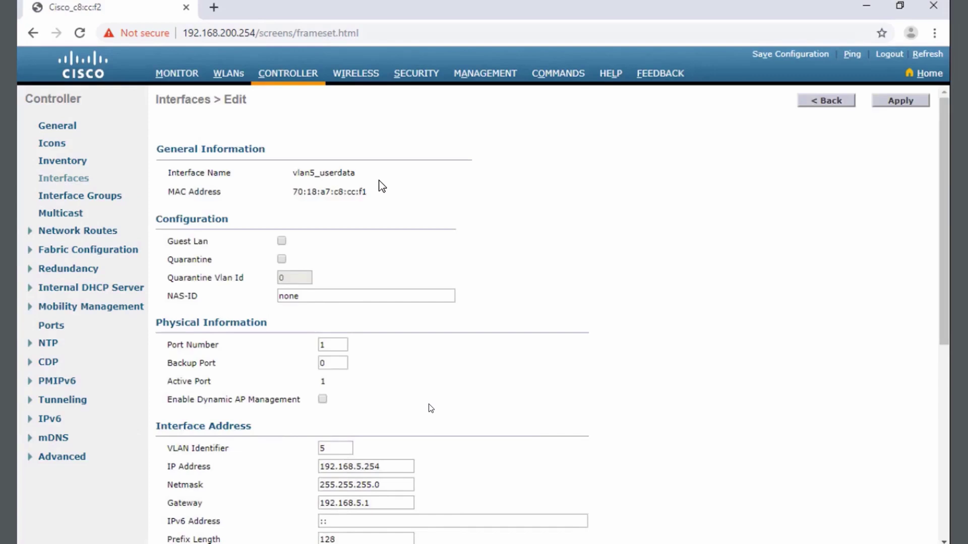
pyautogui.click(72, 180)
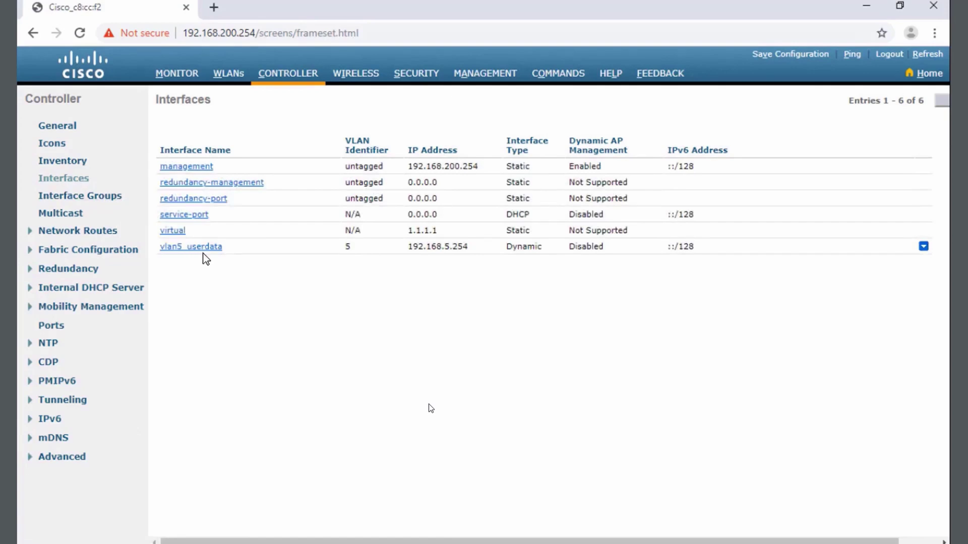
# Map WLAN ID 2 (User_Data_WIFI) to interface vlan5_userdata and apply
pyautogui.click(229, 75)
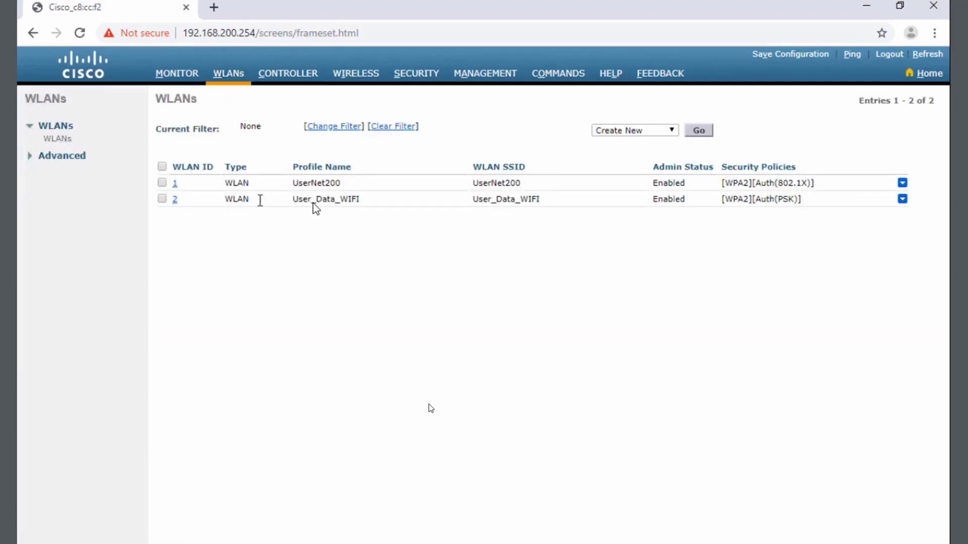
pyautogui.click(174, 199)
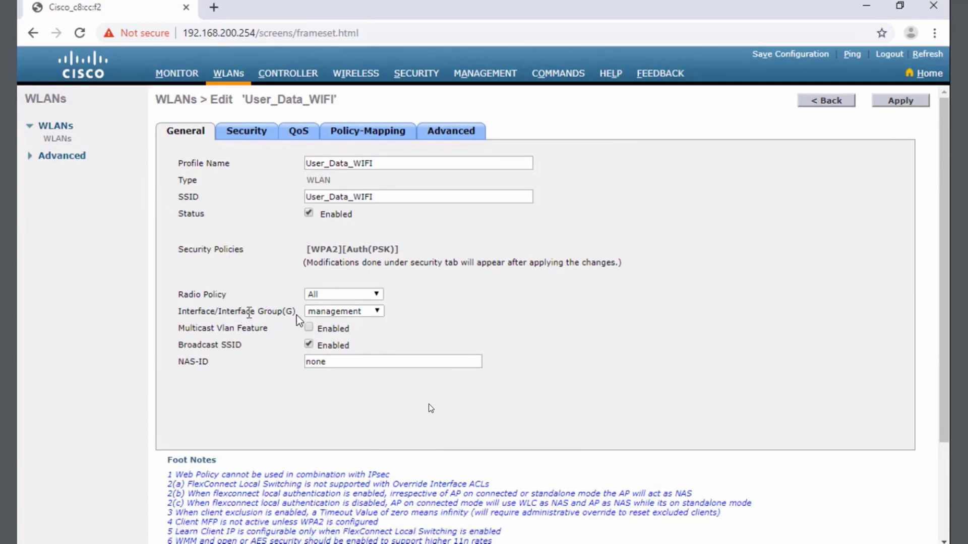
pyautogui.click(378, 313)
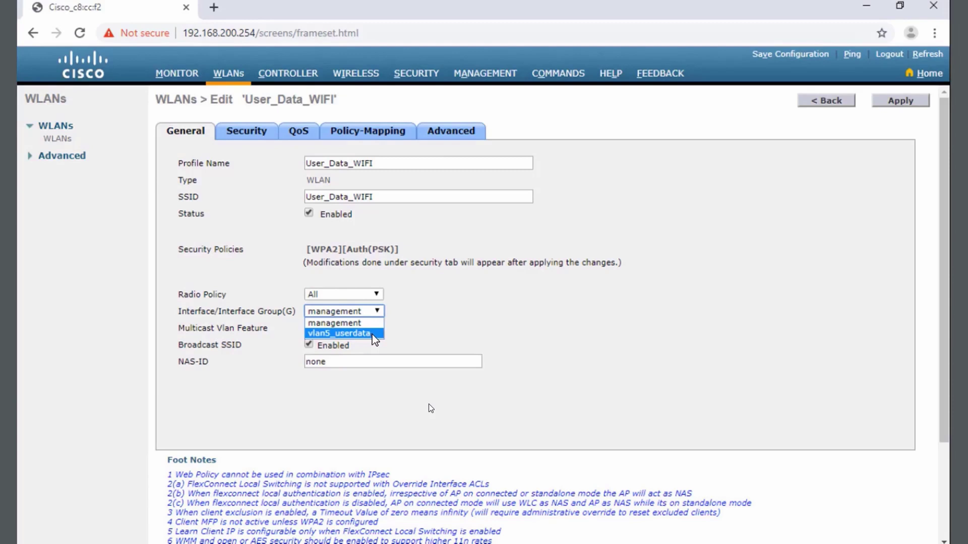
pyautogui.click(373, 334)
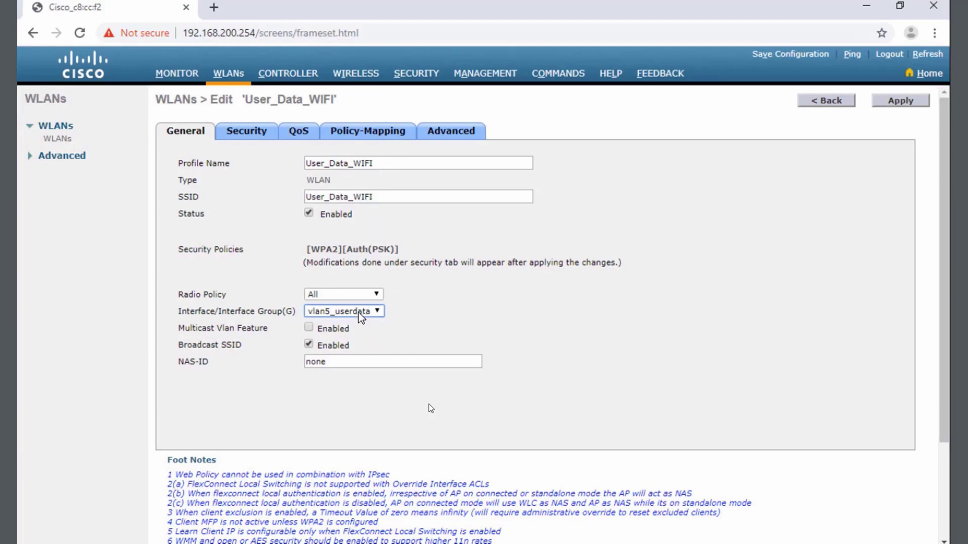
pyautogui.click(902, 102)
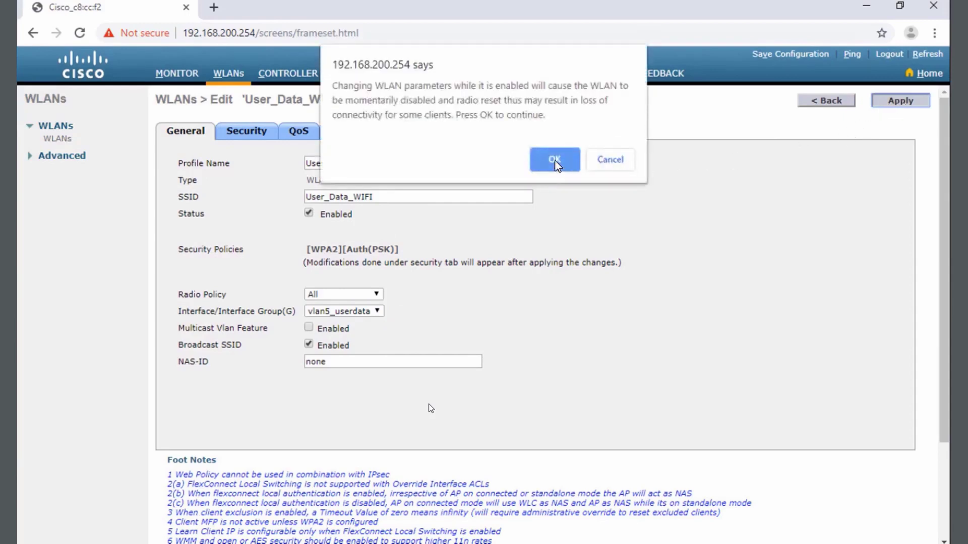